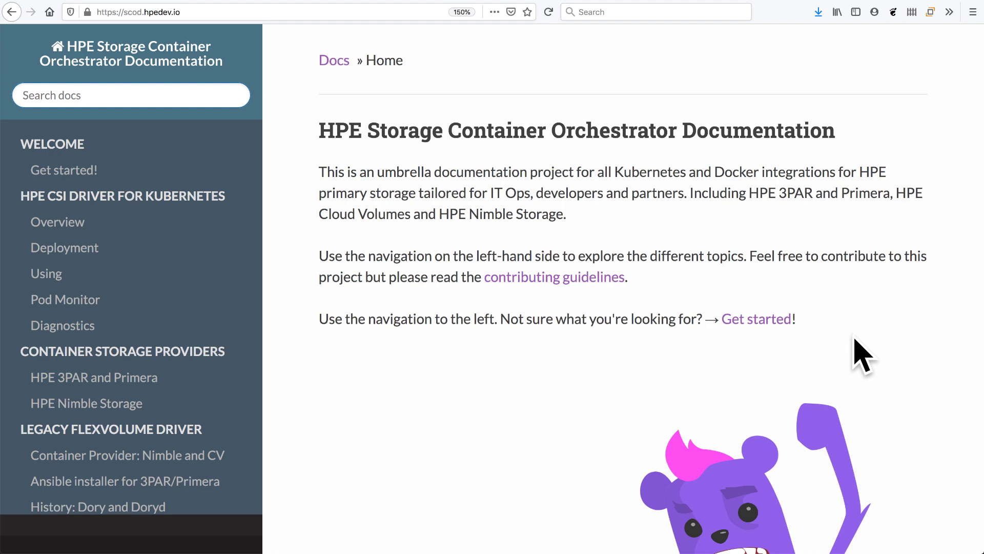
Navigate the CSI driver docs from Using, via Enabling CSI snapshots, to the Using CSI snapshots section.
{"action": "left_click", "coordinate": [61, 275]}
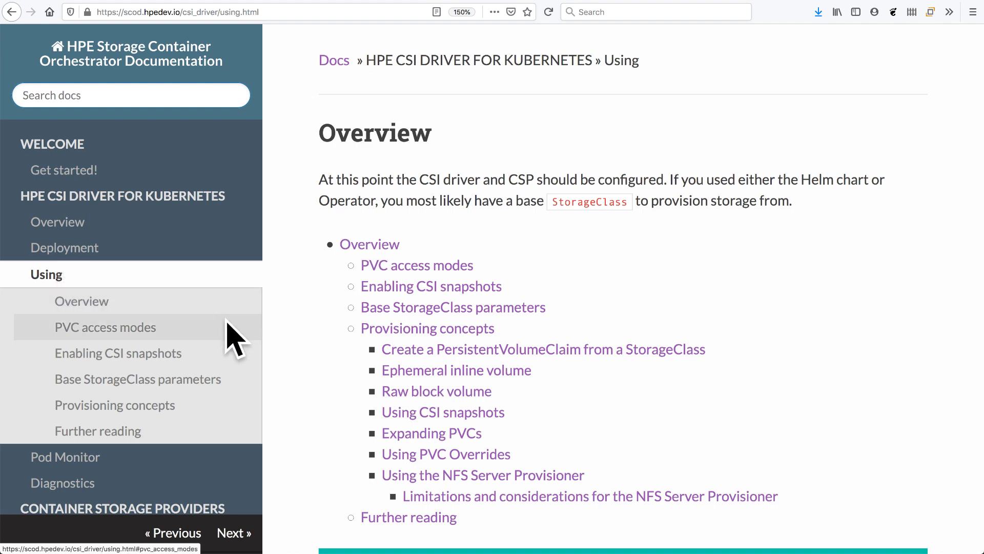
{"action": "left_click", "coordinate": [172, 356]}
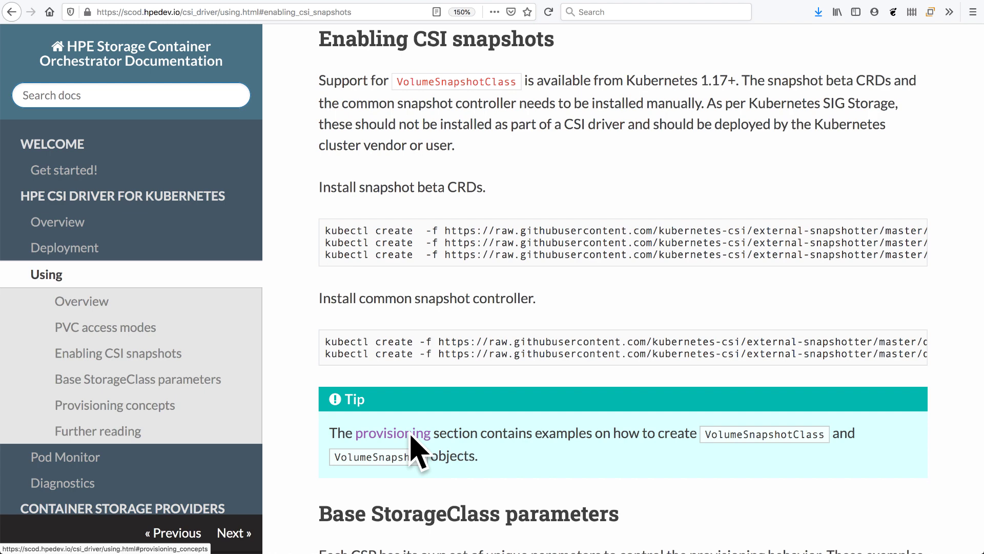
{"action": "left_click", "coordinate": [411, 432]}
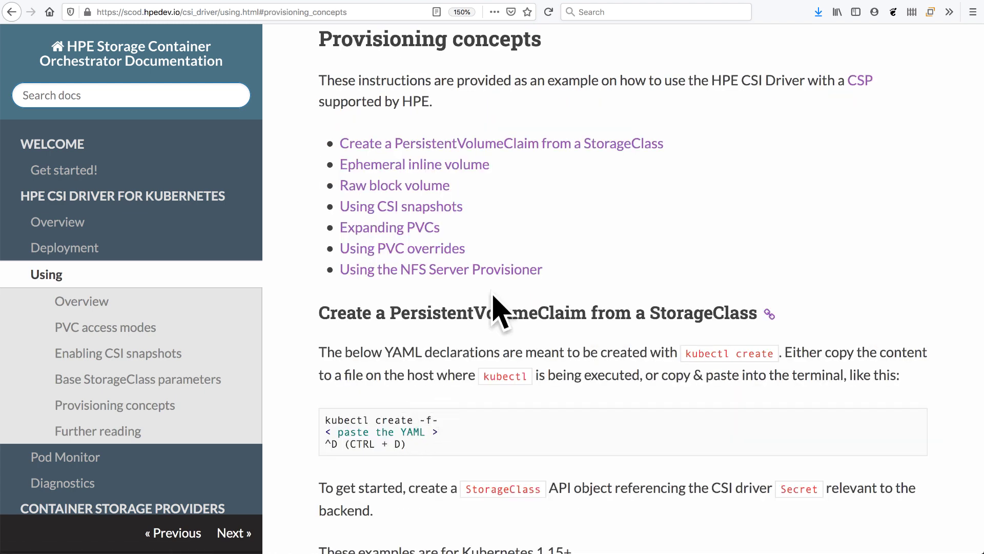
{"action": "left_click", "coordinate": [463, 221]}
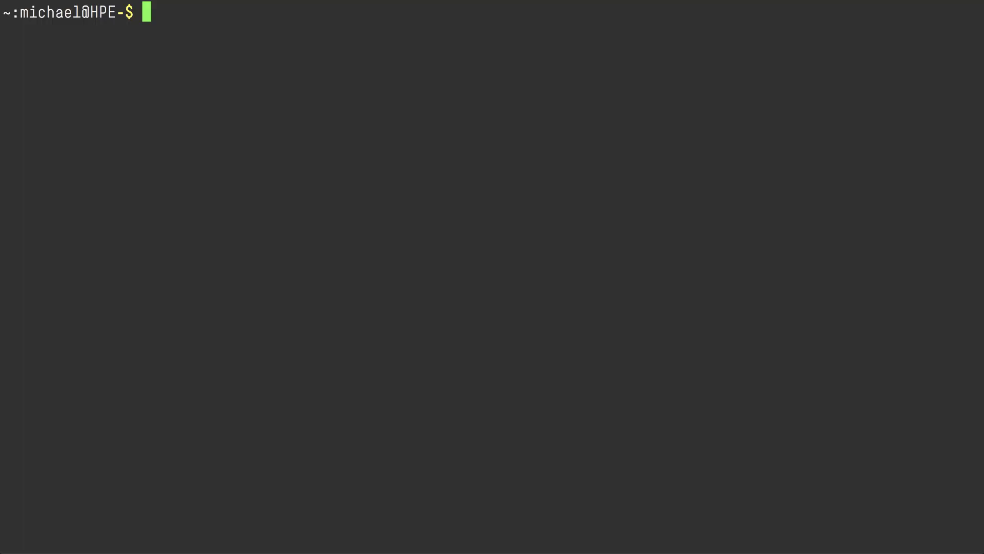
{"action": "type", "text": "kubectl get volumesnapshotclass"}
List volume snapshot classes and storage classes, showing hpe-snapshot and default hpe-storageclass.
{"action": "key", "text": "Return"}
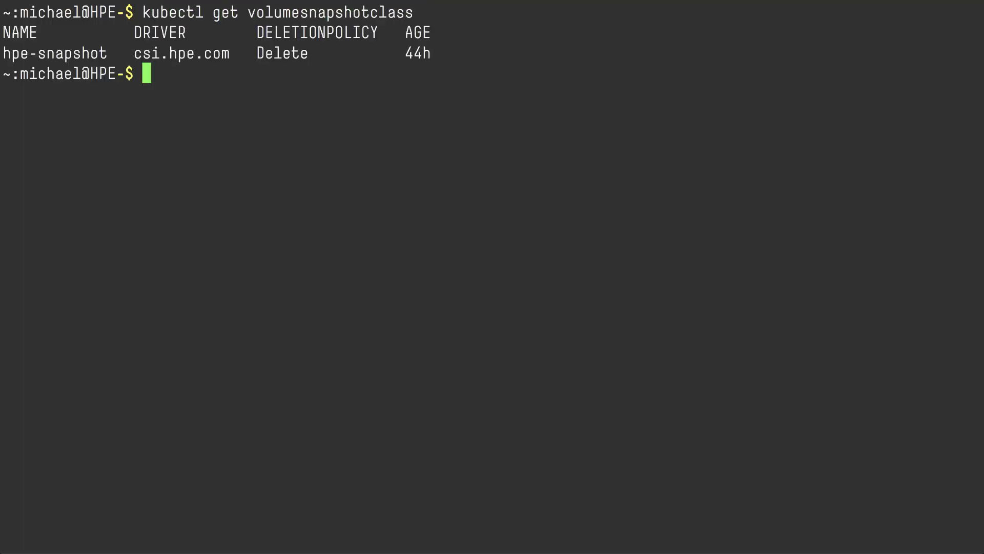
{"action": "type", "text": "kubectl get storagecl"}
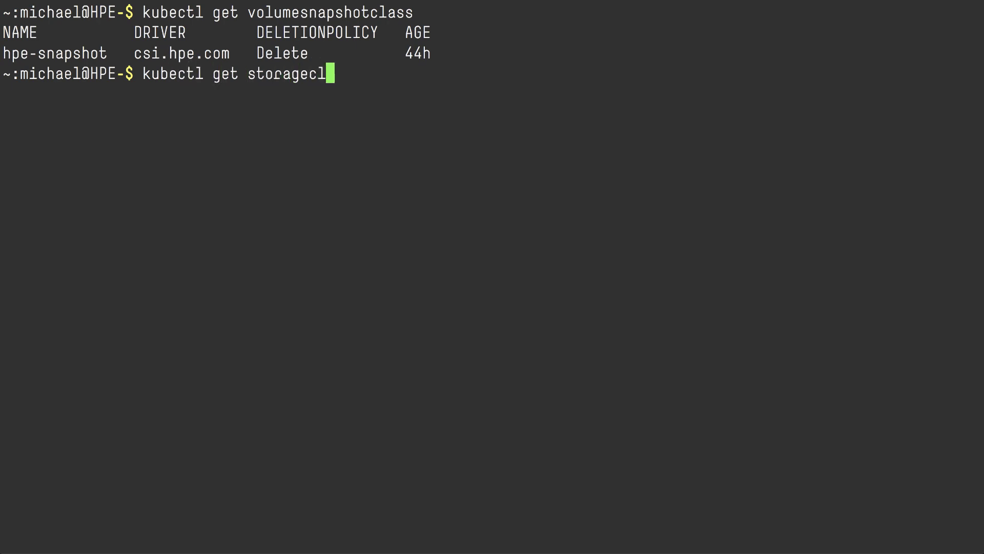
{"action": "type", "text": "ass"}
{"action": "key", "text": "Return"}
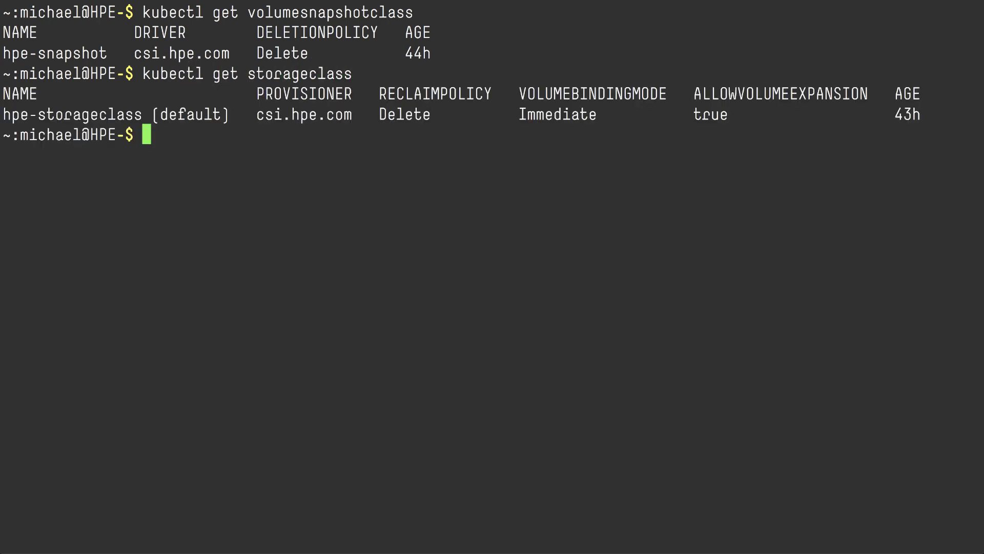
{"action": "type", "text": "he"}
{"action": "type", "text": "lm install -f values.yaml "}
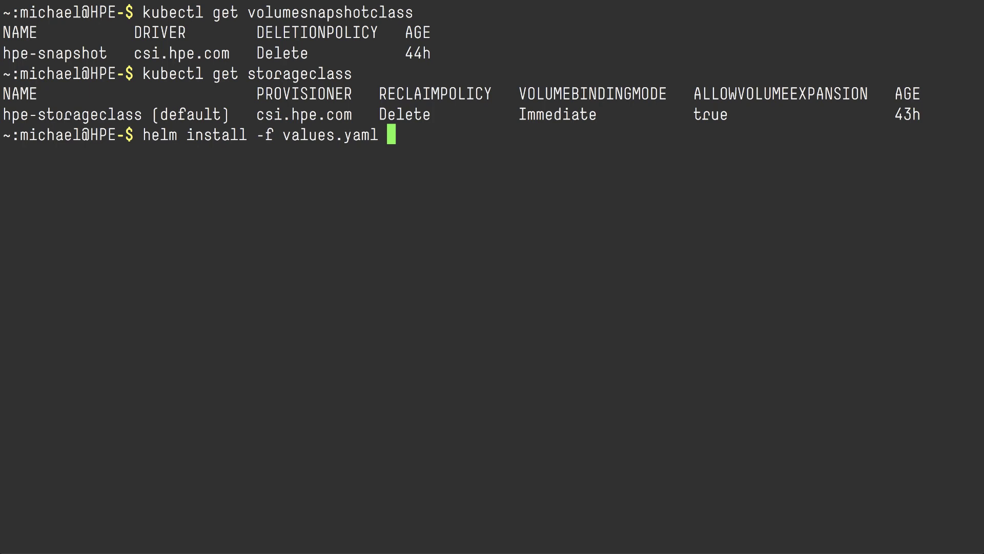
{"action": "type", "text": "--wait prod "}
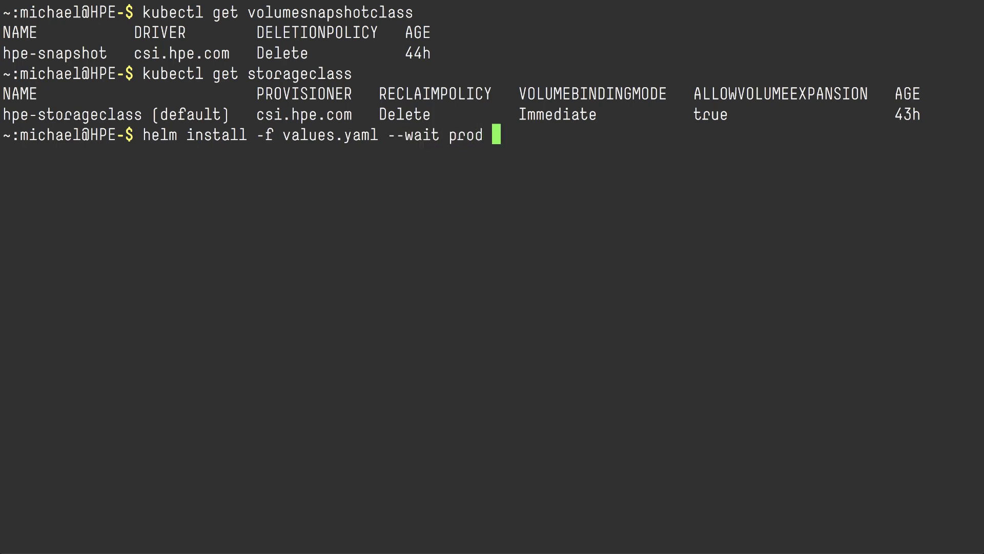
{"action": "type", "text": "stable/re"}
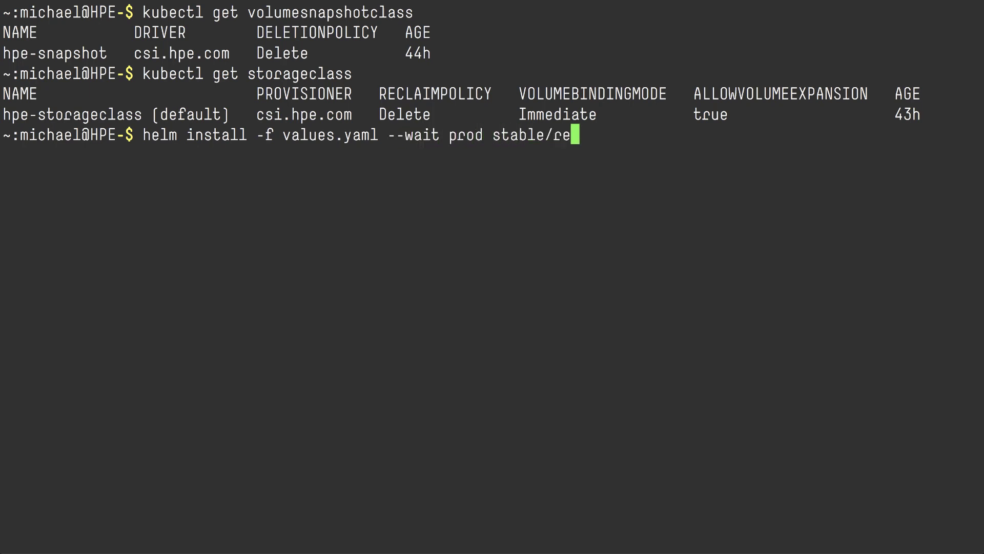
{"action": "type", "text": "dis-ha"}
Install the prod stable/redis-ha release with values.yaml and connect redis-cli to its first server.
{"action": "key", "text": "Return"}
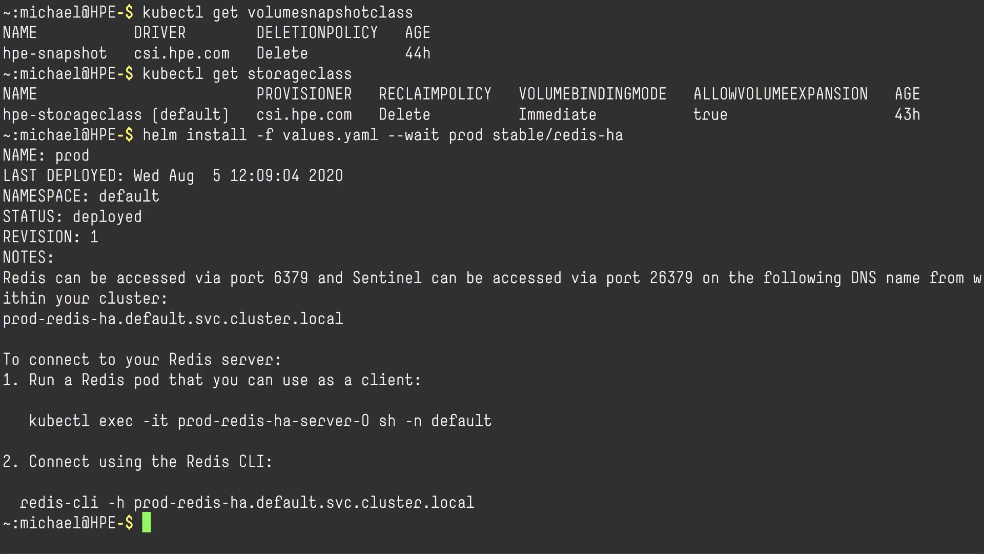
{"action": "left_click_drag", "start_coordinate": [492, 422], "coordinate": [31, 422]}
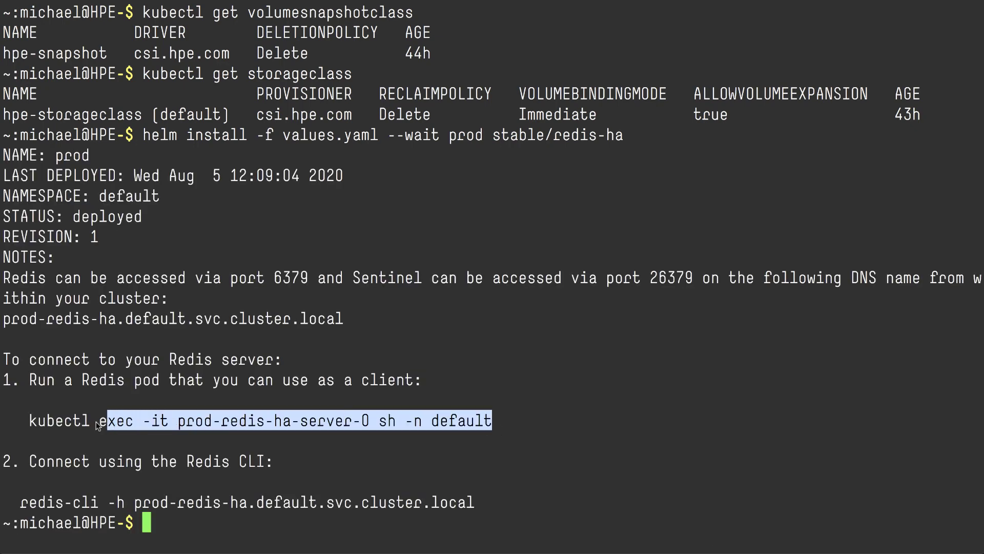
{"action": "middle_click", "coordinate": [31, 421]}
{"action": "type", "text": "-- redis-cli"}
{"action": "key", "text": "Return"}
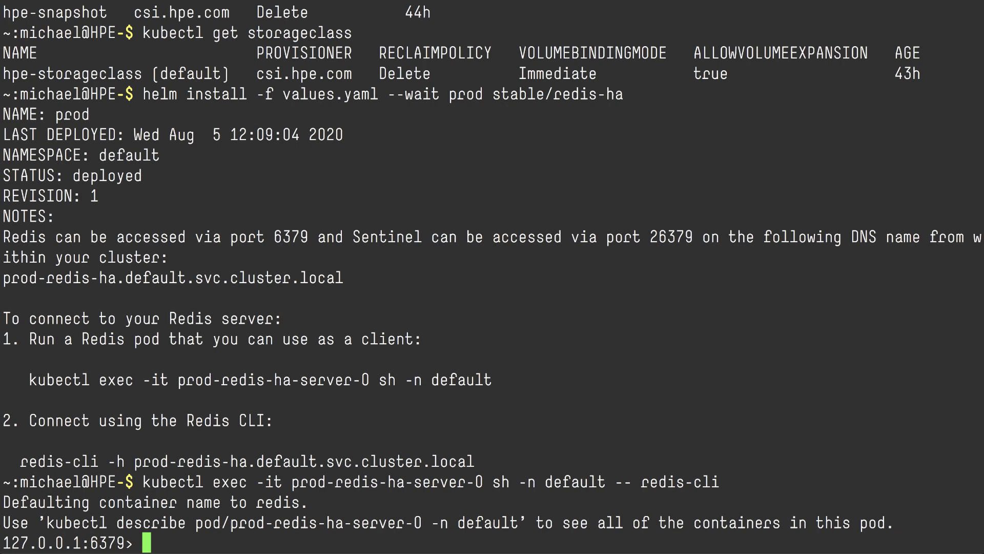
{"action": "type", "text": "set hpe Kub"}
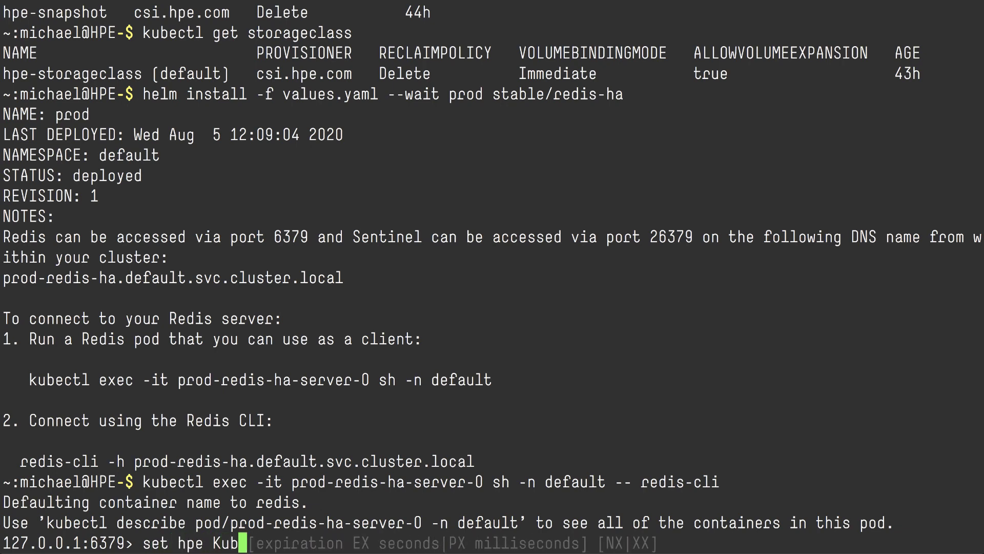
{"action": "type", "text": "ernetes"}
Set the hpe key to Kubernetes, exit redis-cli, and list the PVCs by name.
{"action": "key", "text": "Return"}
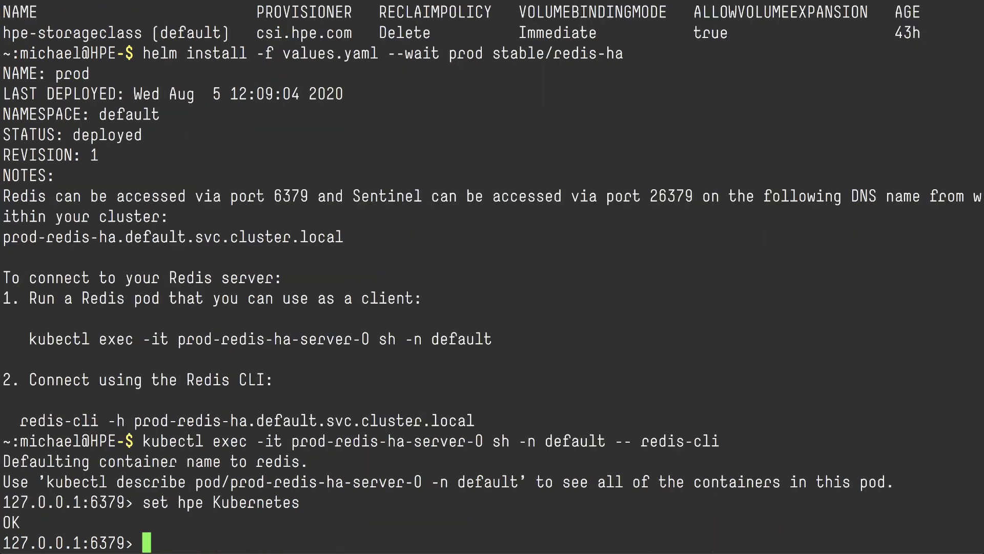
{"action": "key", "text": "ctrl+d"}
{"action": "type", "text": "kubectl get pvc -"}
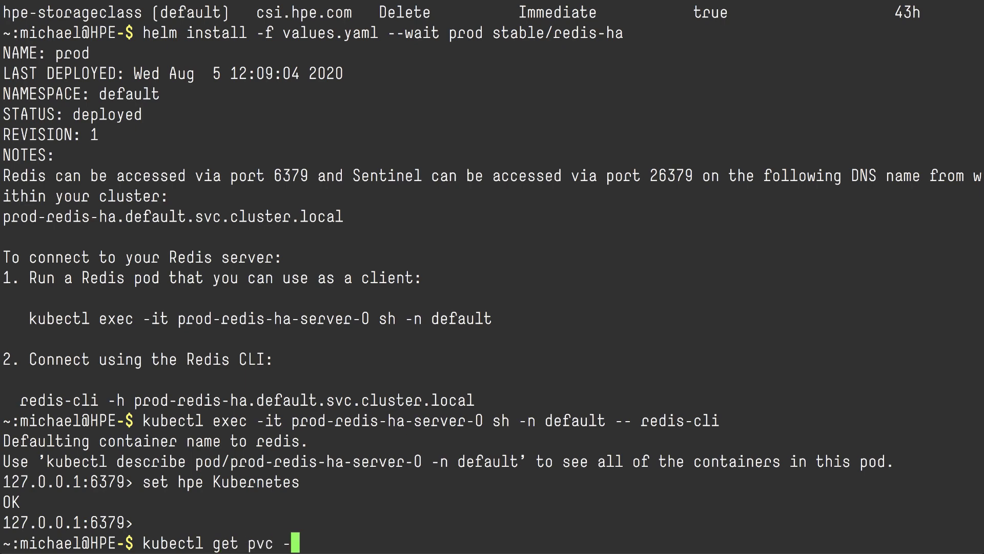
{"action": "type", "text": "o name"}
{"action": "key", "text": "Return"}
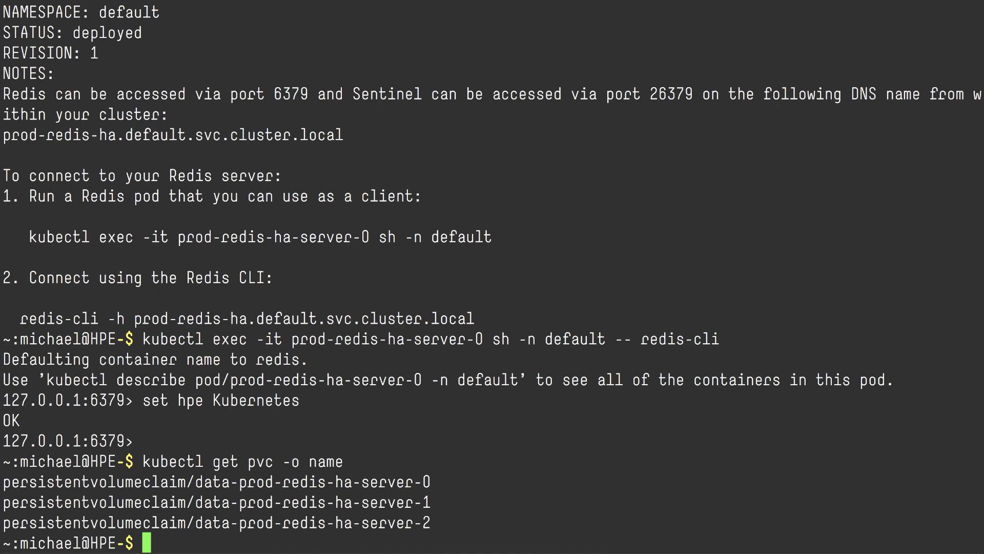
{"action": "type", "text": "vi volumesnapshots.yaml"}
Review the source PVC lines in volumesnapshots.yaml, then create snapshot-0, snapshot-1 and snapshot-2.
{"action": "key", "text": "Return"}
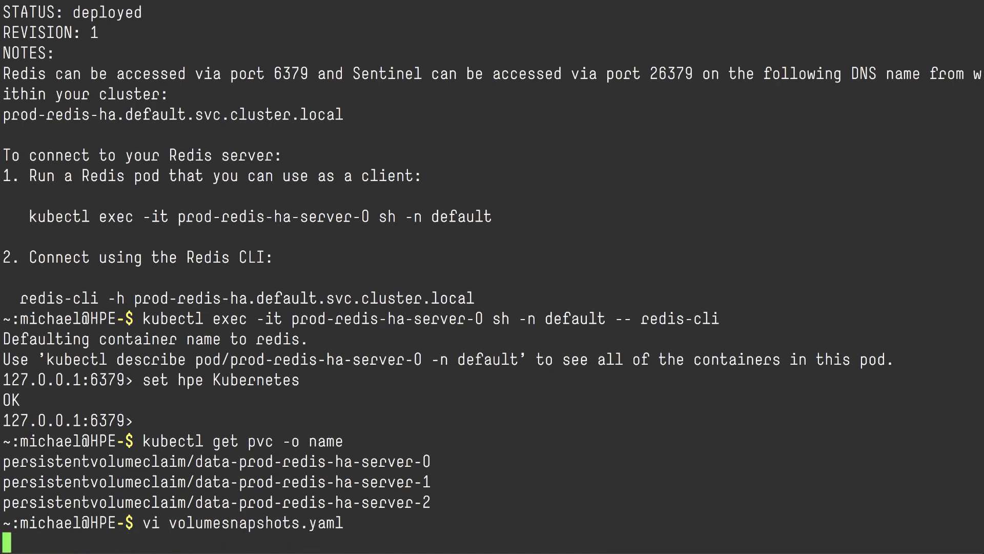
{"action": "key", "text": "j"}
{"action": "key", "text": "j"}
{"action": "key", "text": "shift+v"}
{"action": "key", "text": "Escape"}
{"action": "key", "text": "j"}
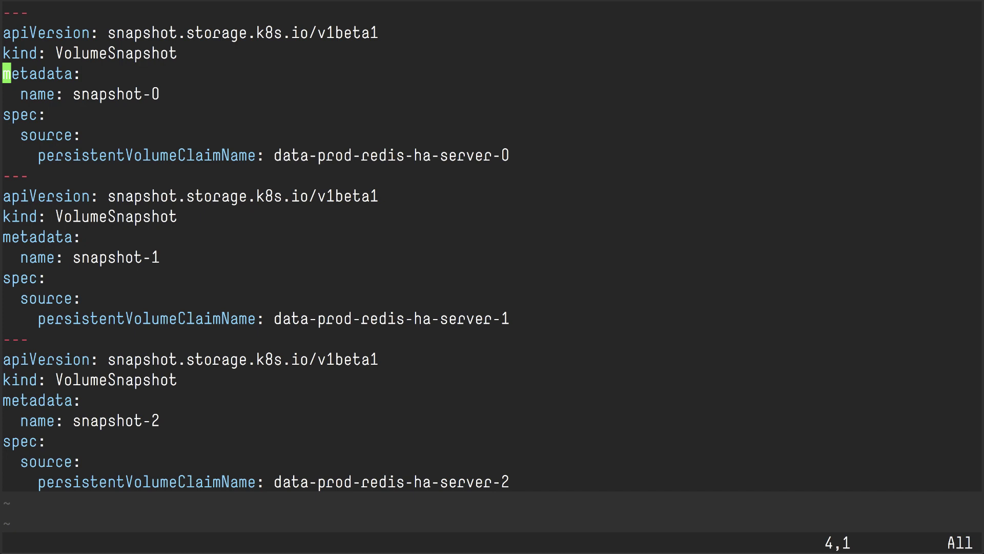
{"action": "key", "text": "j"}
{"action": "key", "text": "j"}
{"action": "key", "text": "shift+v"}
{"action": "key", "text": "j"}
{"action": "key", "text": "j"}
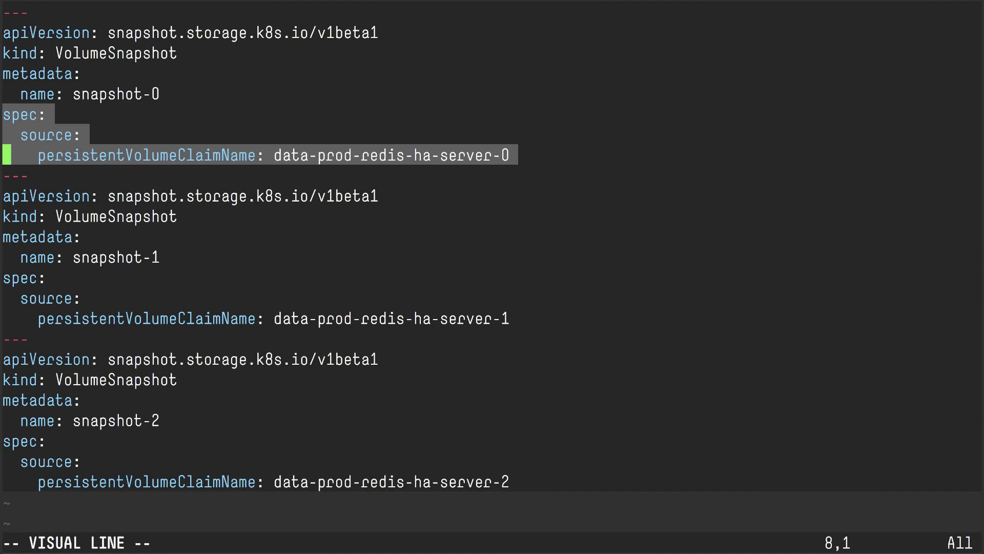
{"action": "key", "text": "Escape"}
{"action": "type", "text": ":q"}
{"action": "key", "text": "Return"}
{"action": "type", "text": "kubectl c"}
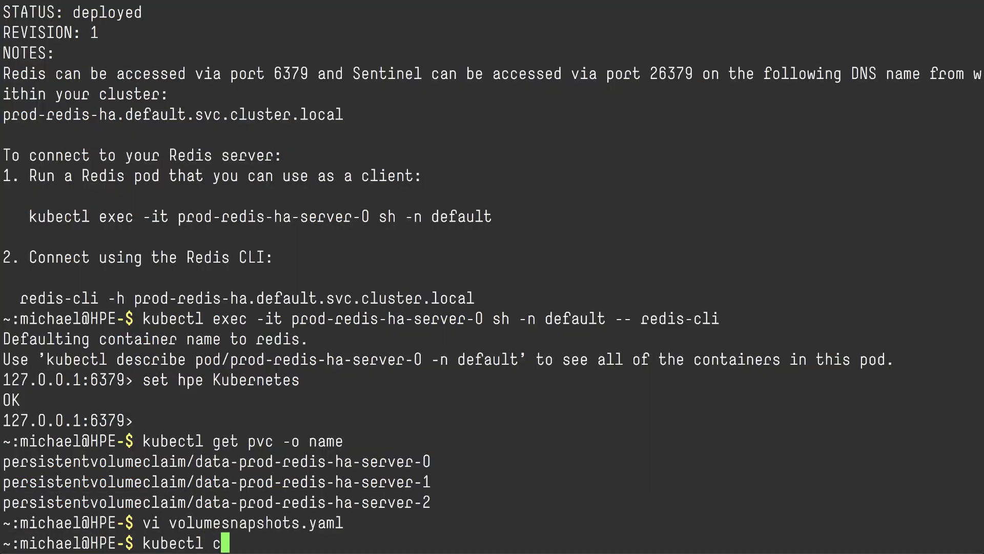
{"action": "type", "text": "reate -f volumesnapshots.yaml"}
{"action": "key", "text": "Return"}
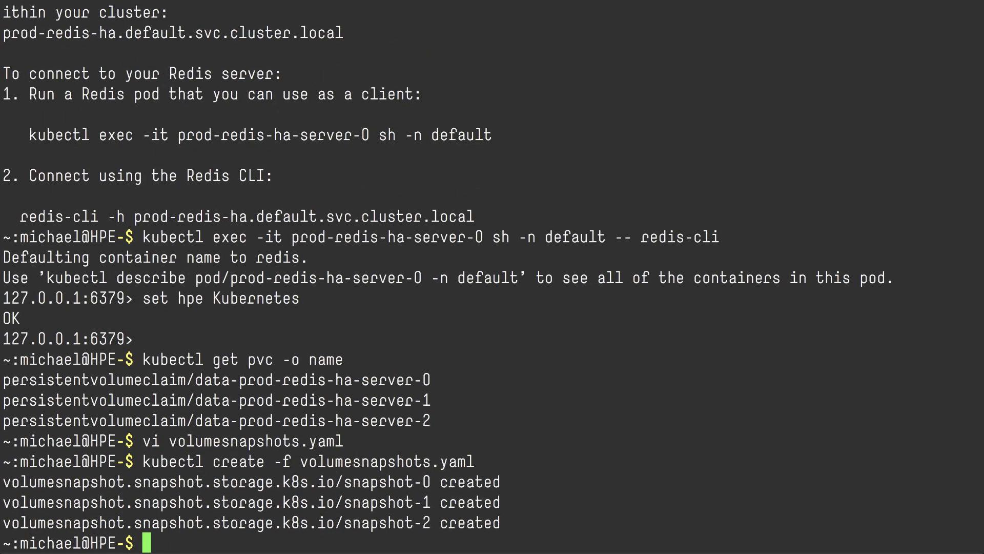
{"action": "type", "text": "vi "}
{"action": "type", "text": "pvcs.yaml"}
Highlight the first PVC's name line and its VolumeSnapshot dataSource block in pvcs.yaml, then quit vim.
{"action": "key", "text": "Return"}
{"action": "key", "text": "j"}
{"action": "key", "text": "j"}
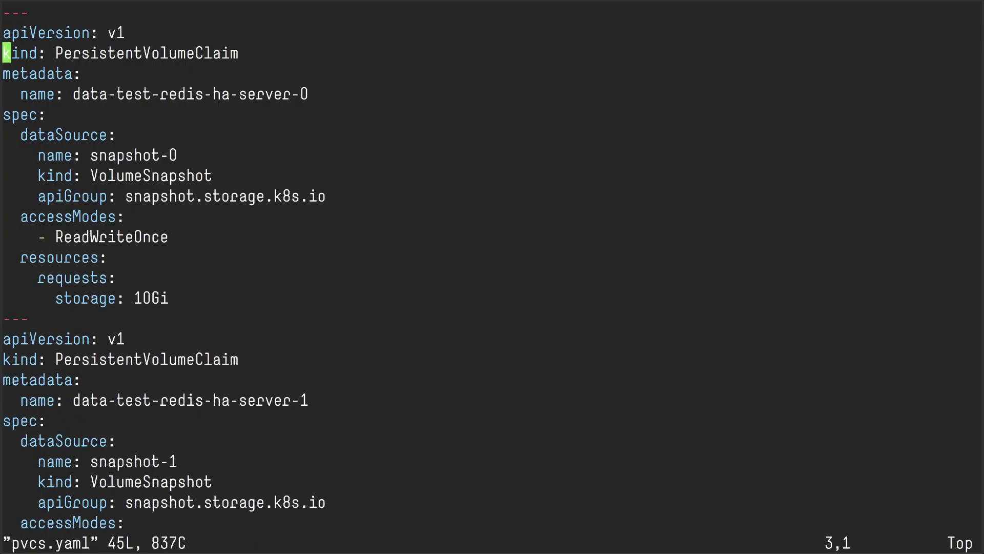
{"action": "key", "text": "j"}
{"action": "key", "text": "j"}
{"action": "key", "text": "shift+v"}
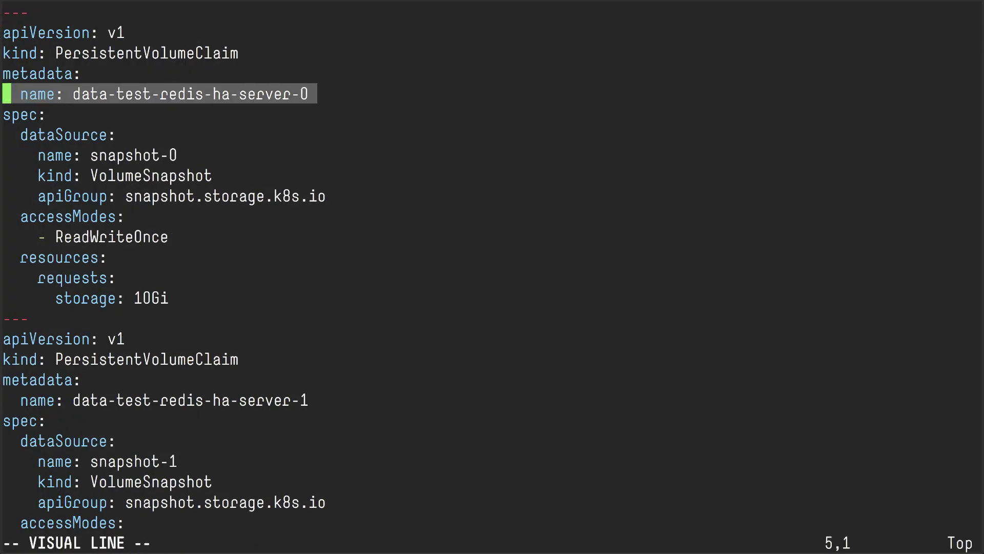
{"action": "key", "text": "Escape"}
{"action": "key", "text": "j"}
{"action": "key", "text": "j"}
{"action": "key", "text": "j"}
{"action": "key", "text": "j"}
{"action": "key", "text": "shift+v"}
{"action": "key", "text": "k"}
{"action": "key", "text": "k"}
{"action": "key", "text": "k"}
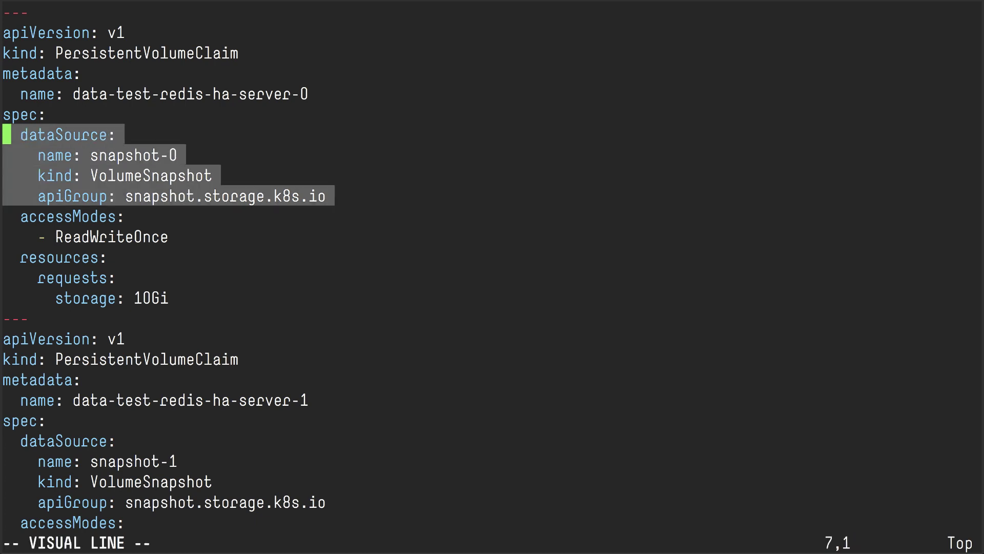
{"action": "key", "text": "Escape"}
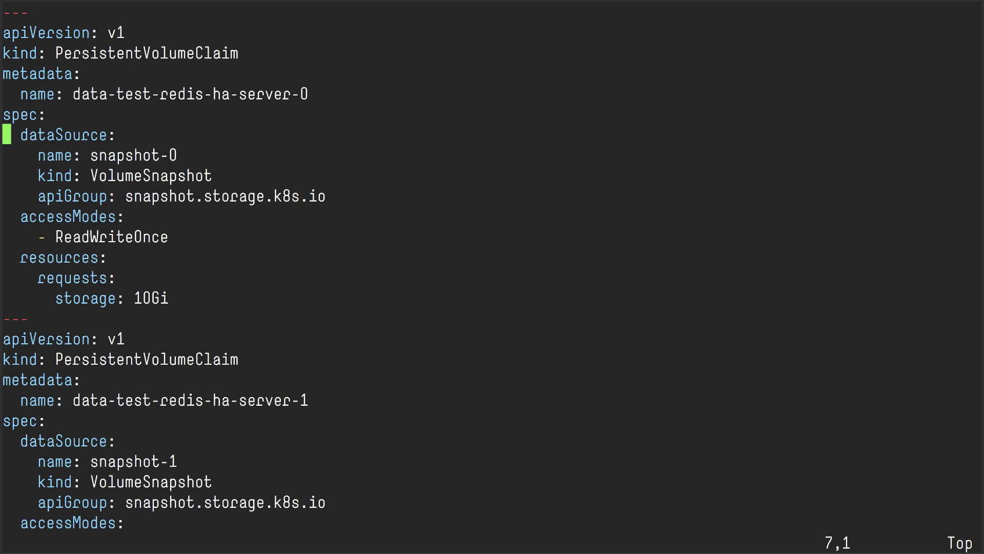
{"action": "type", "text": ":q"}
{"action": "key", "text": "Return"}
{"action": "type", "text": "kubectl create -f pv"}
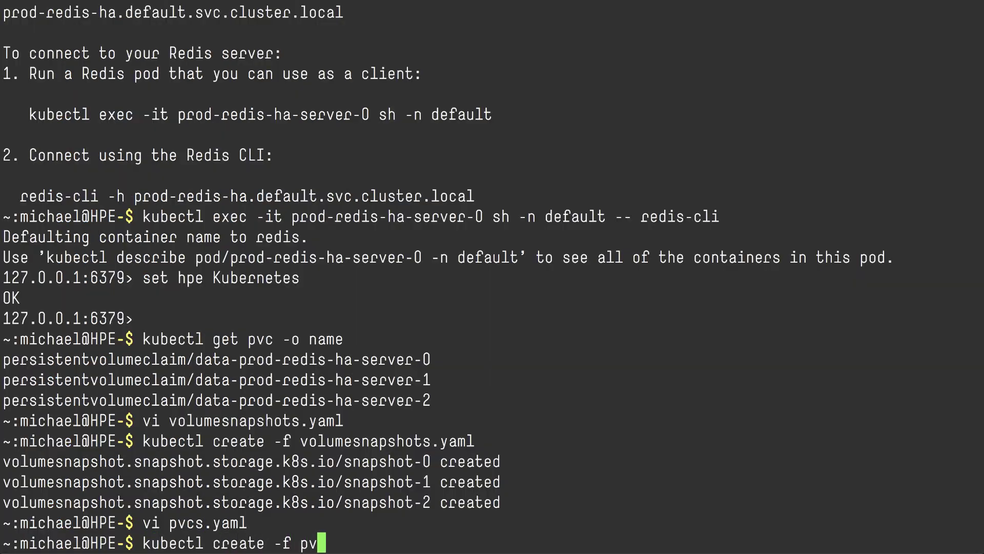
{"action": "type", "text": "cs.yaml"}
Create the data-test PVCs from pvcs.yaml and install the test release by editing the prod helm command.
{"action": "key", "text": "Return"}
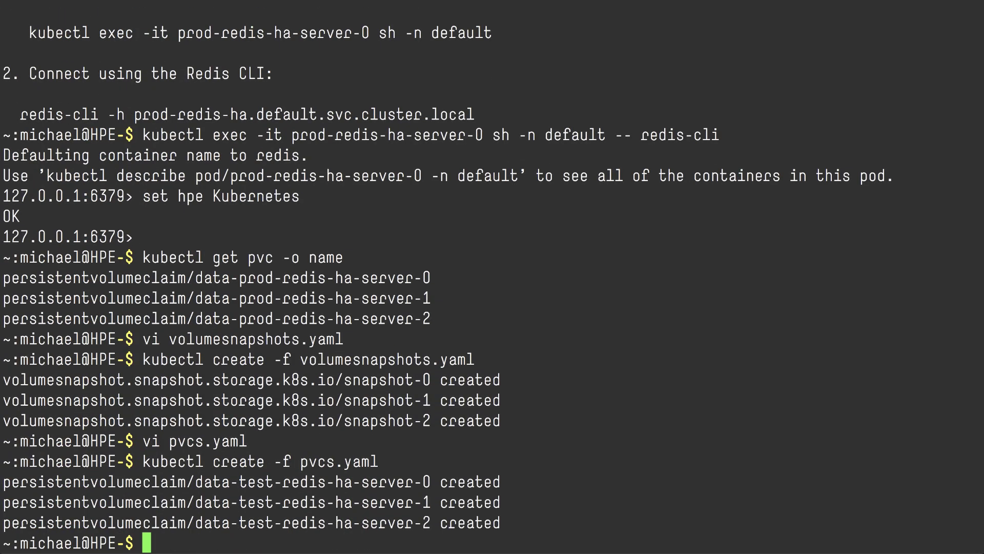
{"action": "key", "text": "ctrl+r"}
{"action": "type", "text": "prod"}
{"action": "key", "text": "ctrl+r"}
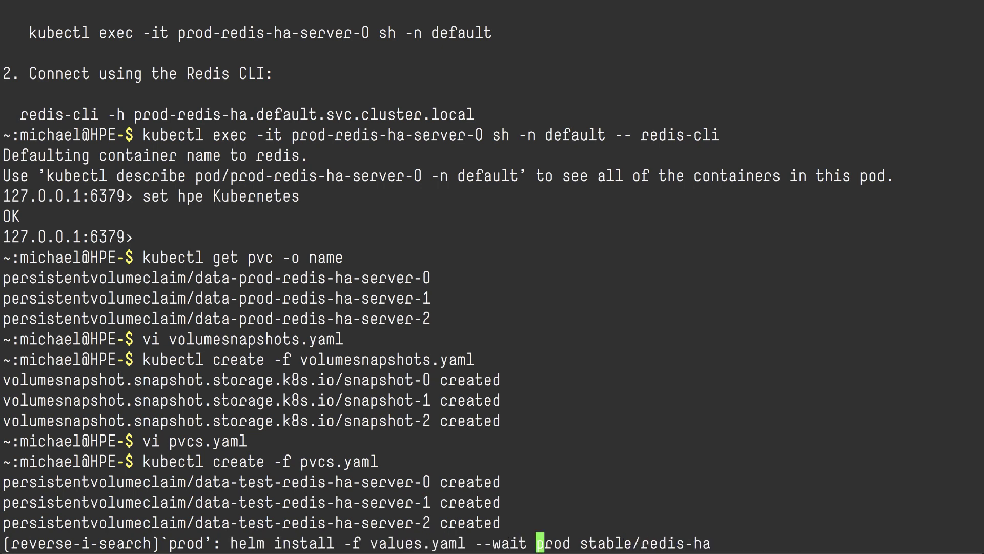
{"action": "key", "text": "Right"}
{"action": "key", "text": "BackSpace"}
{"action": "key", "text": "BackSpace"}
{"action": "key", "text": "BackSpace"}
{"action": "key", "text": "BackSpace"}
{"action": "type", "text": "test"}
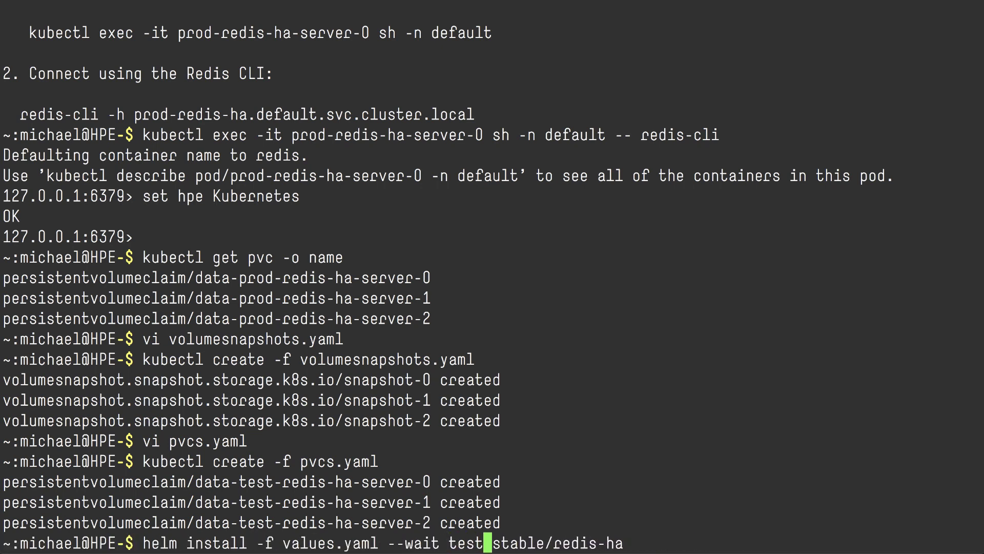
{"action": "key", "text": "Return"}
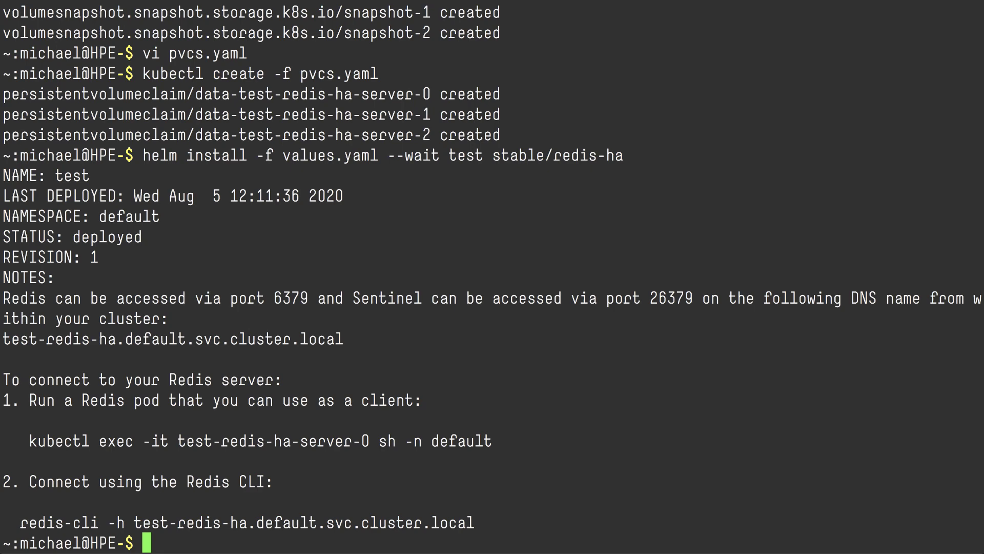
{"action": "left_click_drag", "start_coordinate": [490, 441], "coordinate": [29, 441]}
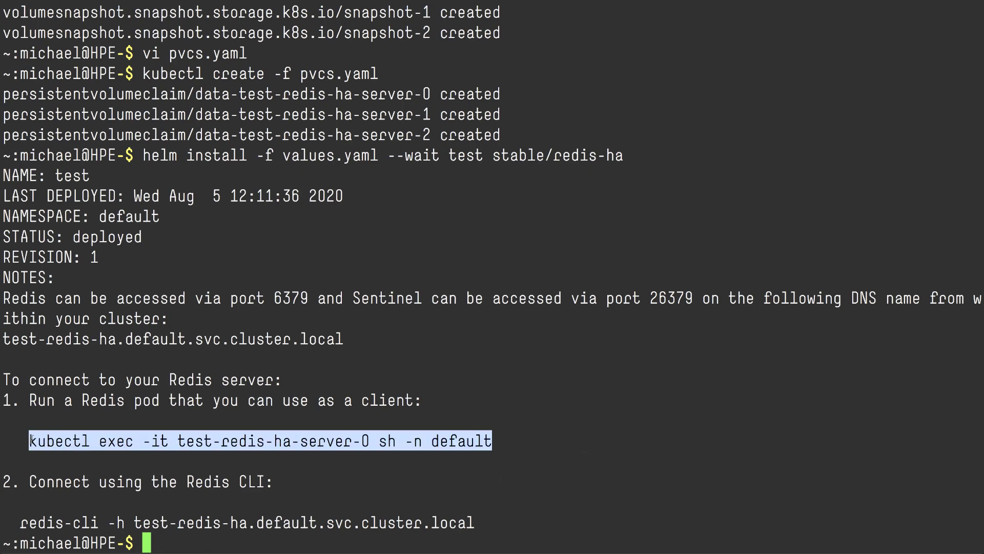
In redis-cli on the test server, confirm hpe reads Kubernetes, then set it to NewKubernetes.
{"action": "type", "text": "kubectl exec -it test-redis-ha-server-0 sh -n default"}
{"action": "type", "text": "-- redis-cli"}
{"action": "key", "text": "Return"}
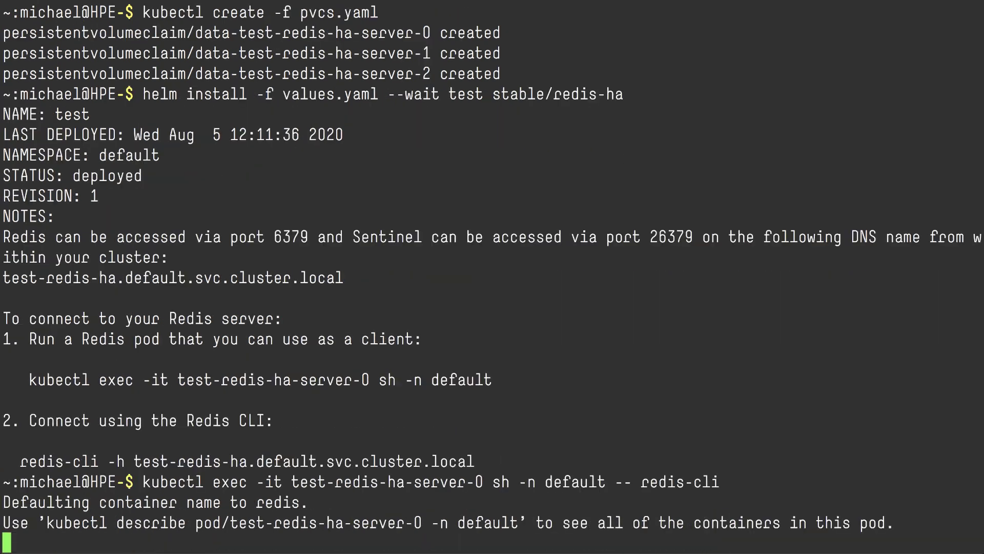
{"action": "type", "text": "get hpe"}
{"action": "key", "text": "Return"}
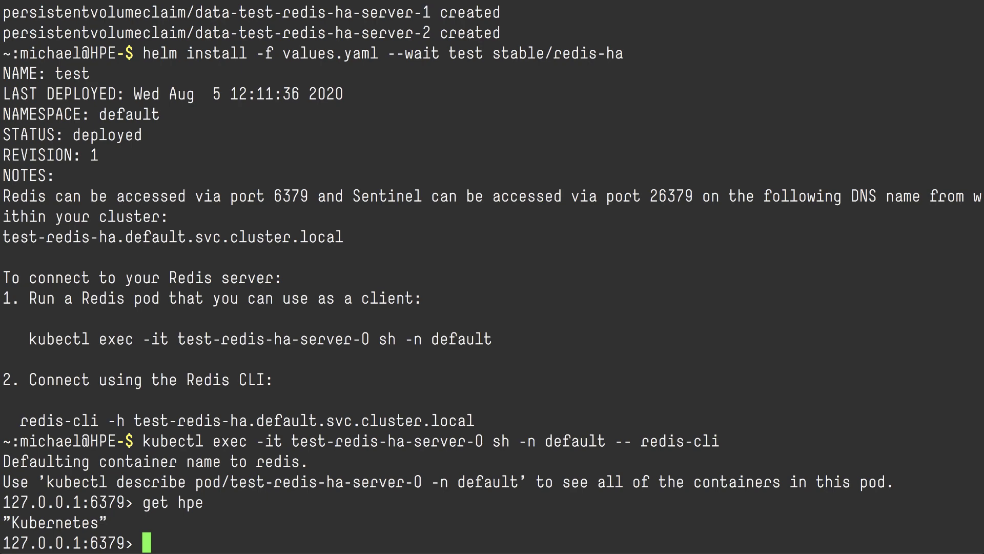
{"action": "type", "text": "set hpe New"}
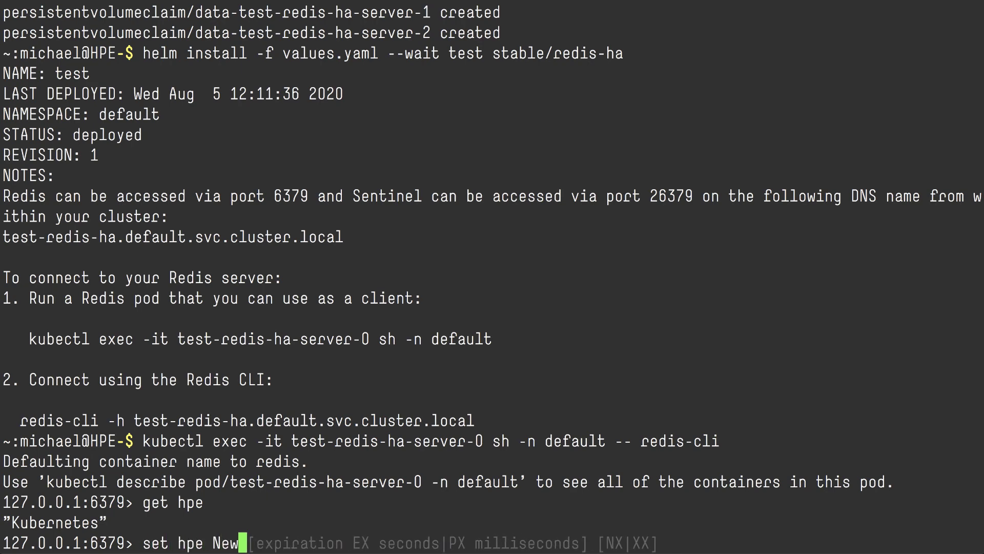
{"action": "type", "text": "Kubernetes"}
{"action": "key", "text": "Return"}
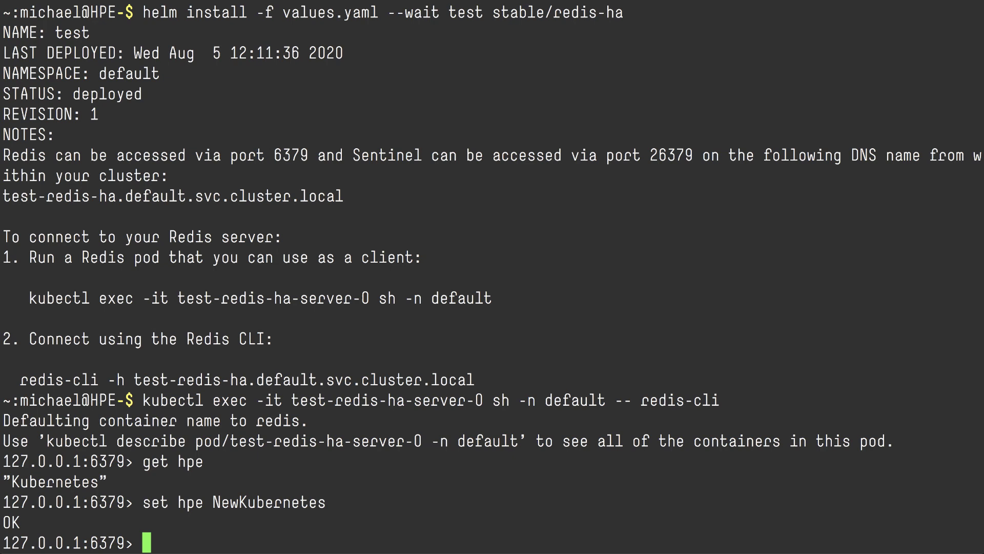
Exit redis-cli and highlight the first clone's name and data-test dataSource lines in clones.yaml.
{"action": "key", "text": "ctrl+d"}
{"action": "type", "text": "vi clones.yaml"}
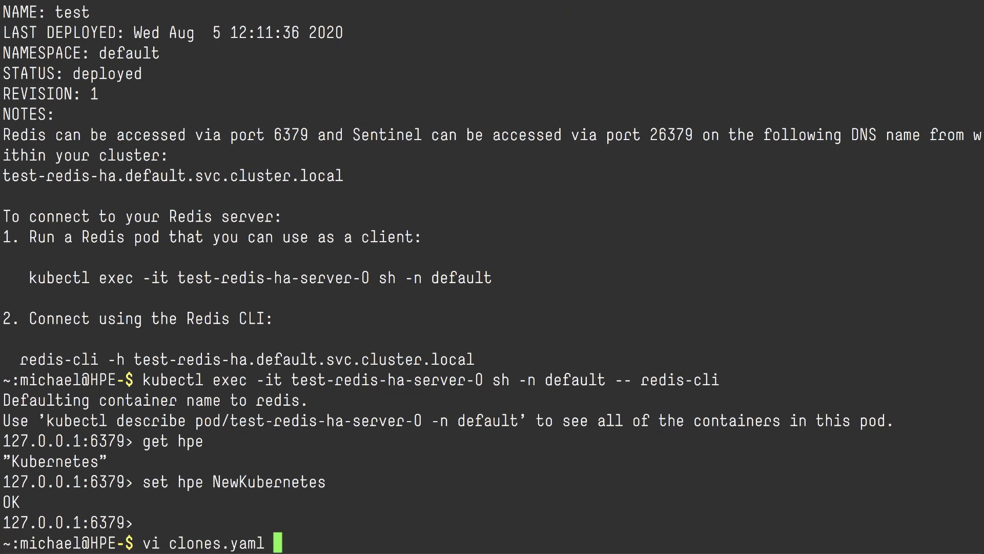
{"action": "key", "text": "Return"}
{"action": "key", "text": "j"}
{"action": "key", "text": "j"}
{"action": "key", "text": "j"}
{"action": "key", "text": "j"}
{"action": "key", "text": "shift+v"}
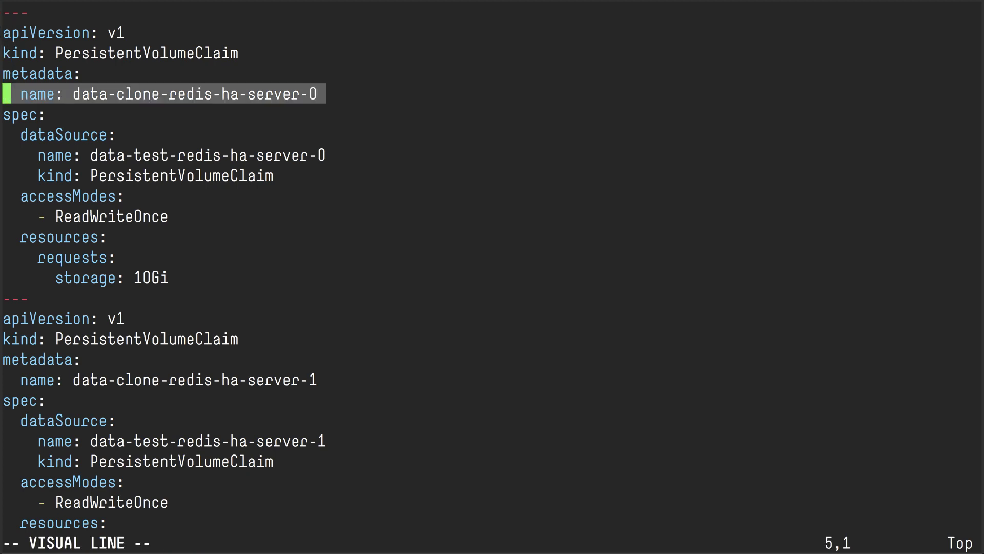
{"action": "key", "text": "Escape"}
{"action": "key", "text": "j"}
{"action": "key", "text": "shift+v"}
{"action": "key", "text": "j"}
{"action": "key", "text": "j"}
{"action": "key", "text": "j"}
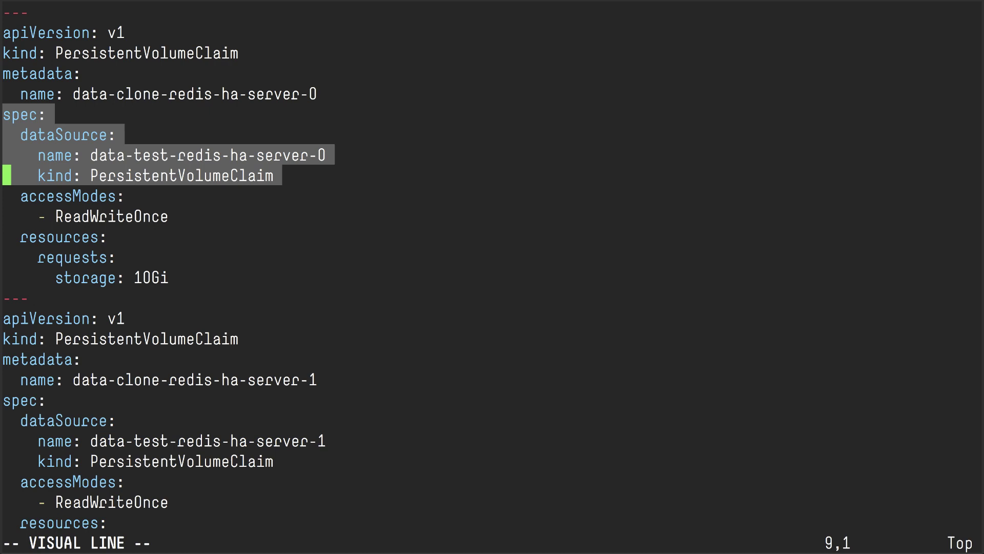
{"action": "key", "text": "Escape"}
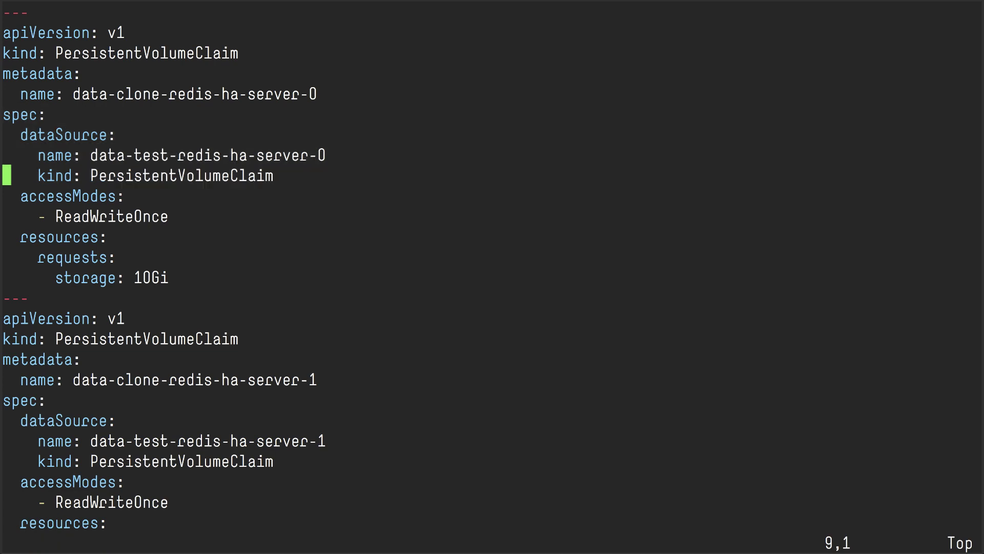
{"action": "type", "text": ":q"}
Create the data-clone PVCs from clones.yaml and install the clone release from the recalled test command.
{"action": "key", "text": "Return"}
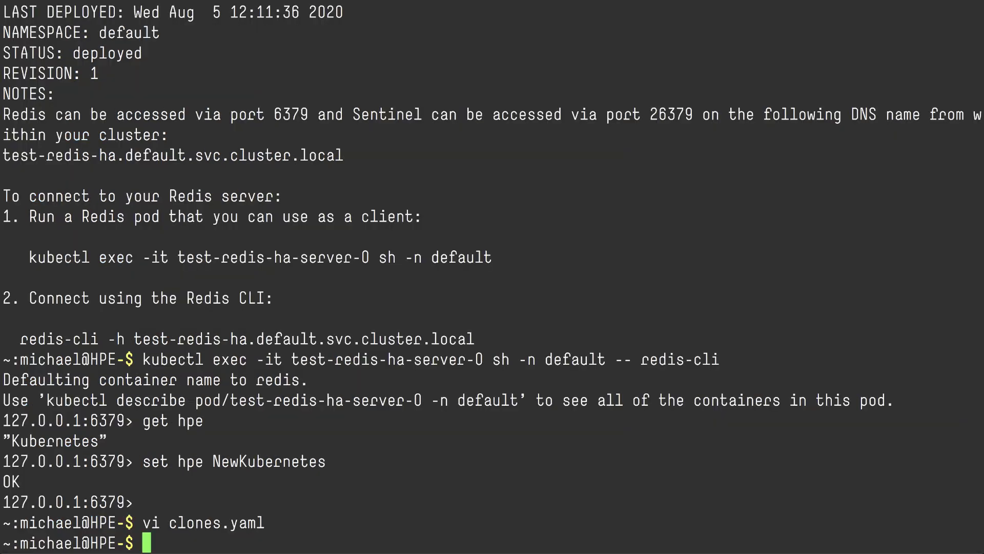
{"action": "type", "text": "kubectl create -f clones.yaml"}
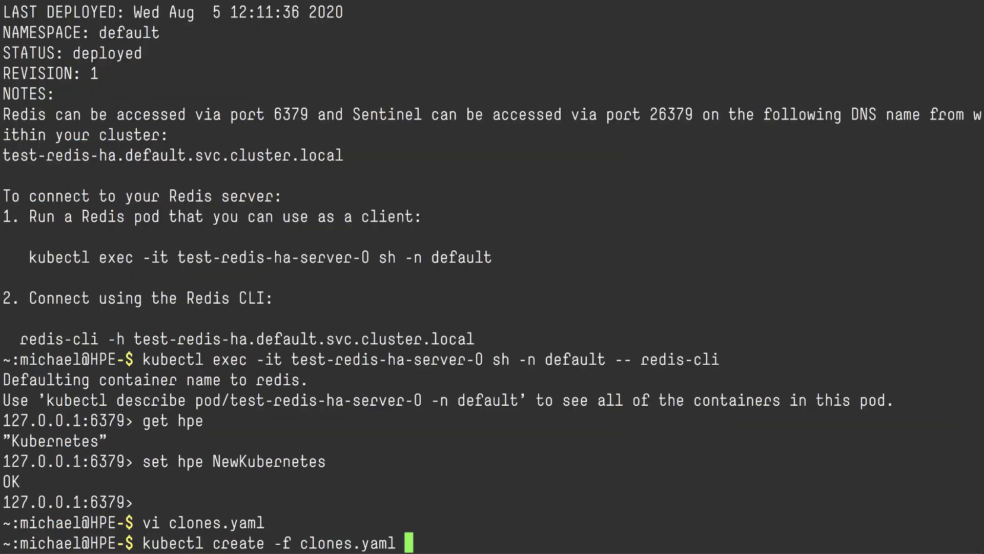
{"action": "key", "text": "Return"}
{"action": "key", "text": "ctrl+r"}
{"action": "type", "text": "test"}
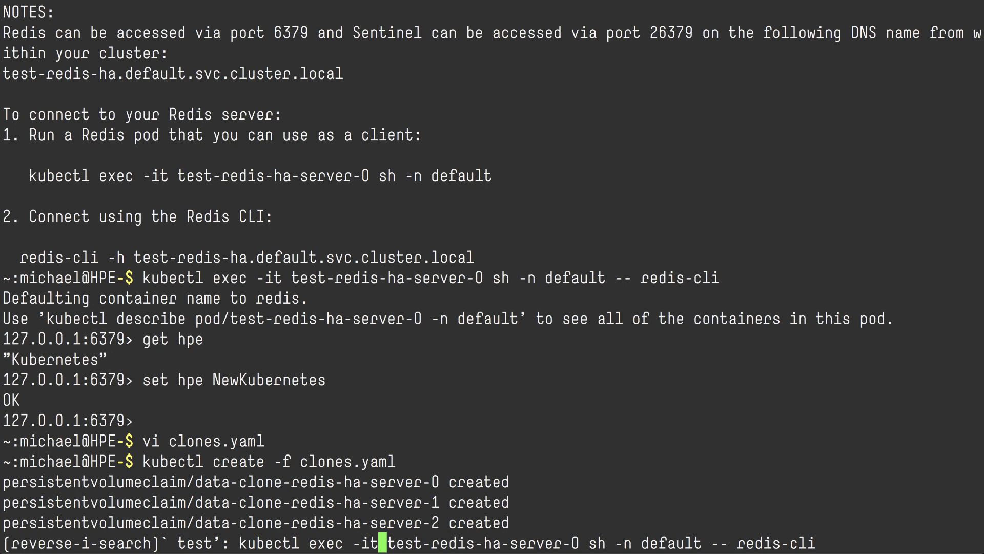
{"action": "key", "text": "ctrl+r"}
{"action": "key", "text": "Right"}
{"action": "key", "text": "Right"}
{"action": "key", "text": "Right"}
{"action": "key", "text": "BackSpace"}
{"action": "key", "text": "BackSpace"}
{"action": "key", "text": "BackSpace"}
{"action": "type", "text": "clone"}
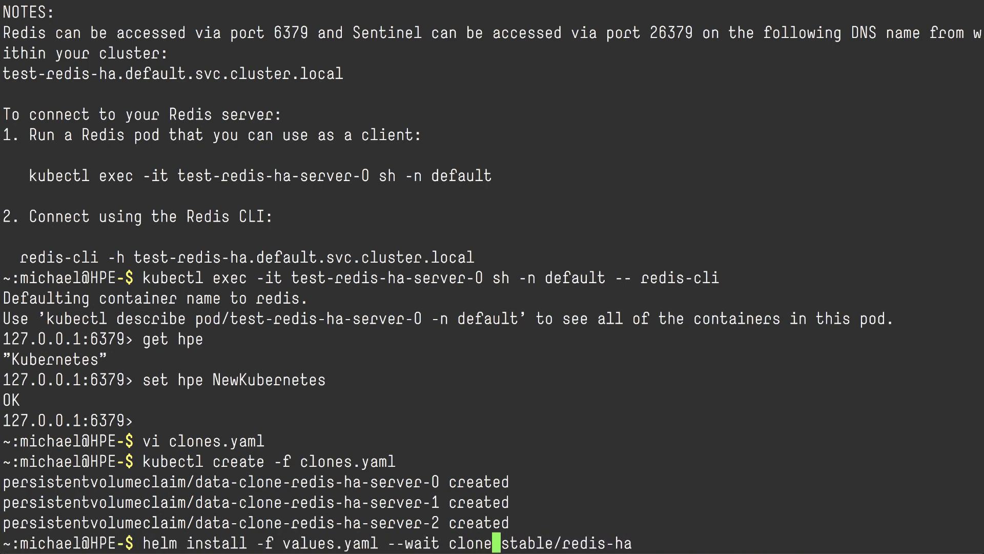
{"action": "key", "text": "Return"}
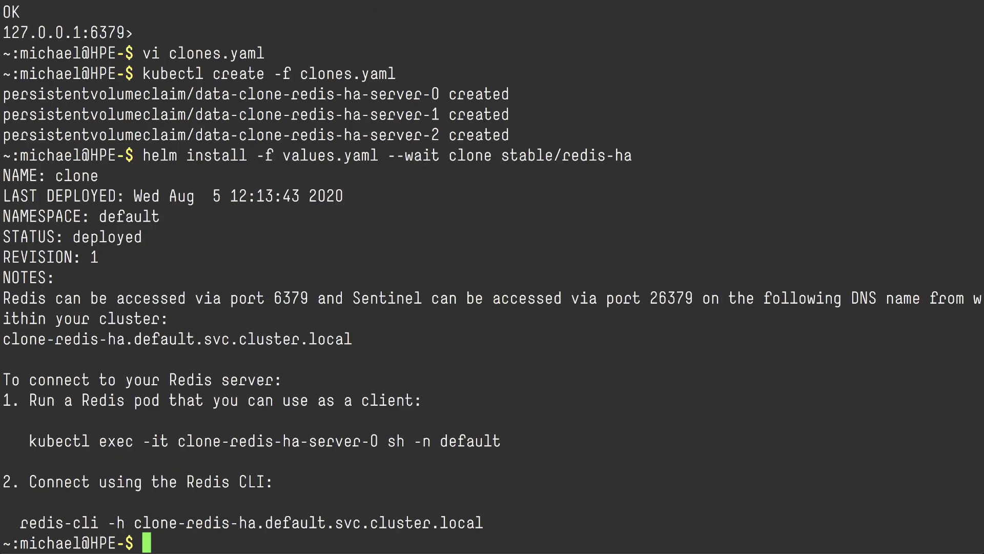
Connect redis-cli to the clone server, confirm hpe reads NewKubernetes, and exit.
{"action": "left_click_drag", "start_coordinate": [505, 441], "coordinate": [30, 440]}
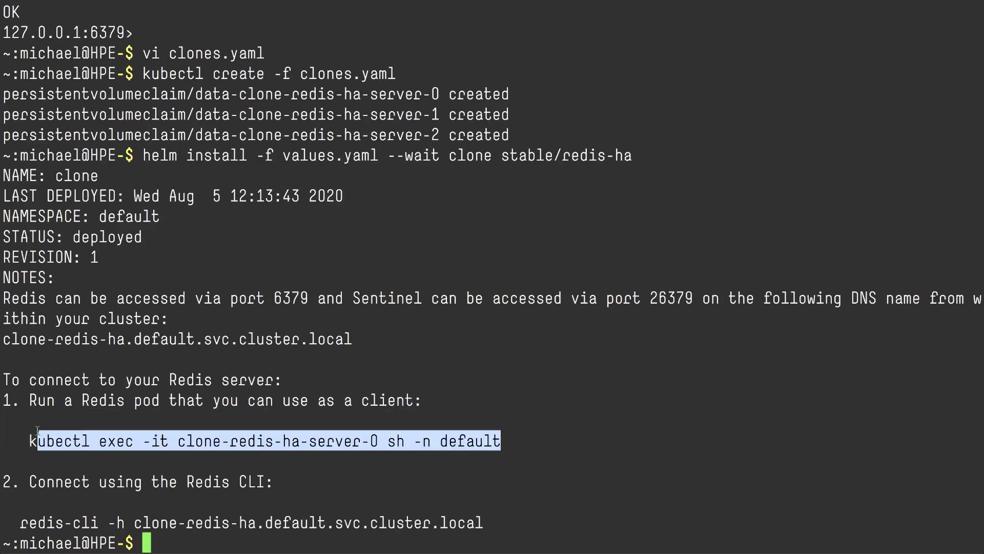
{"action": "middle_click", "coordinate": [29, 439]}
{"action": "type", "text": "-- re"}
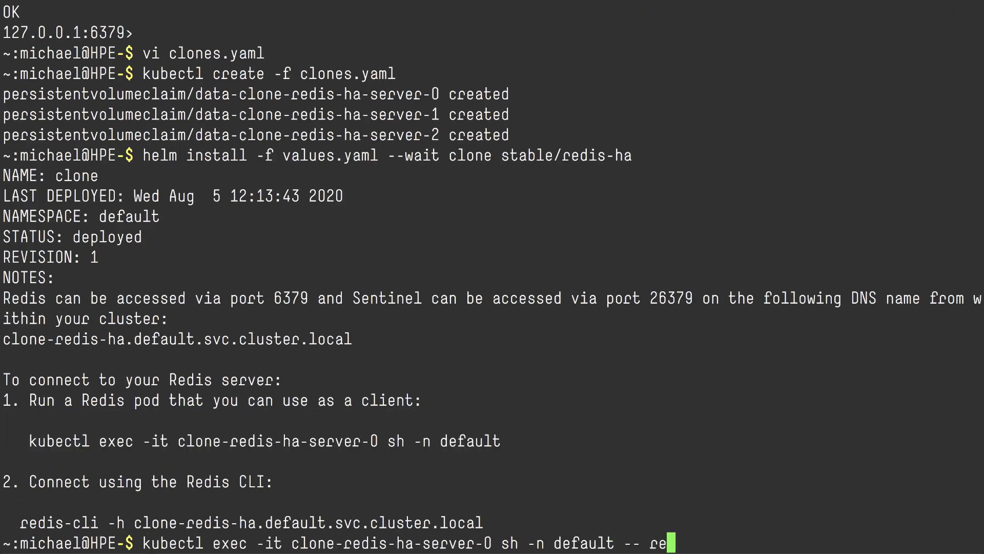
{"action": "type", "text": "dis-cli"}
{"action": "key", "text": "Return"}
{"action": "type", "text": "get "}
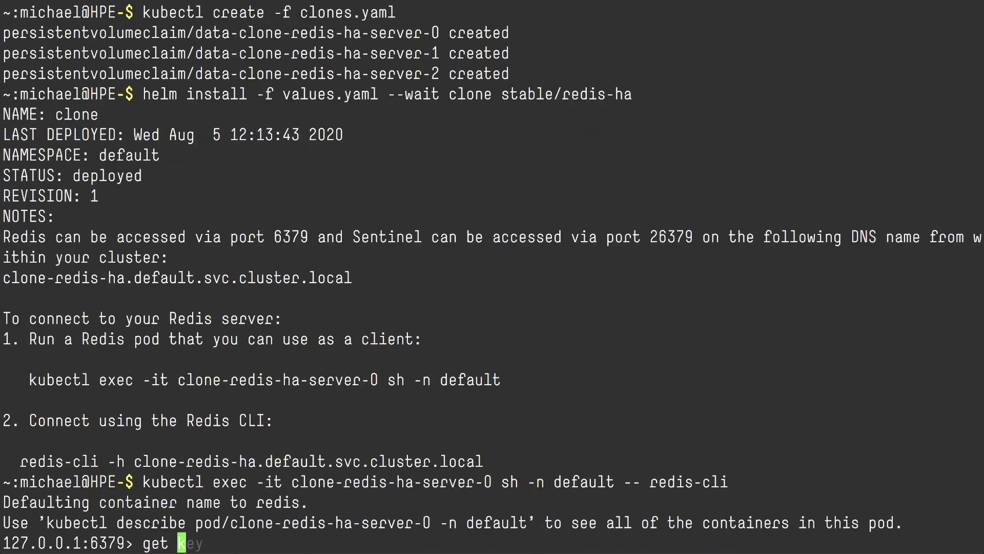
{"action": "type", "text": "hpe"}
{"action": "key", "text": "Return"}
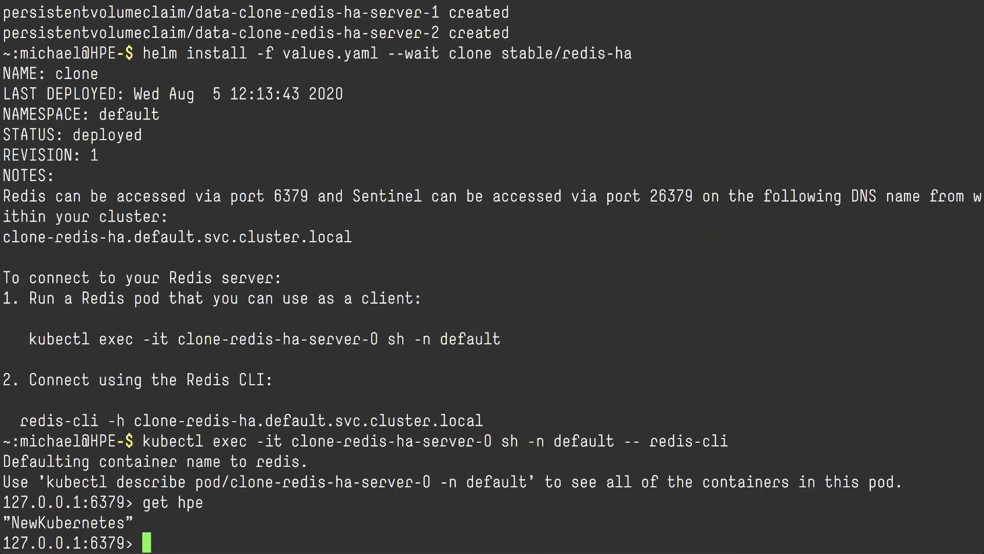
{"action": "key", "text": "ctrl+d"}
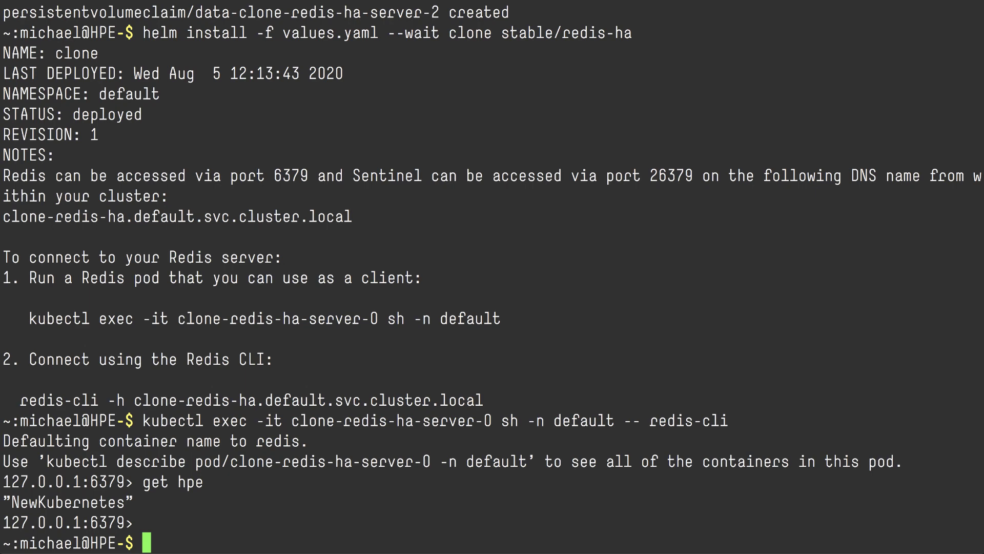
Recall the prod redis-cli exec command from history, confirm hpe reads Kubernetes, and exit.
{"action": "key", "text": "ctrl+r"}
{"action": "type", "text": "prod"}
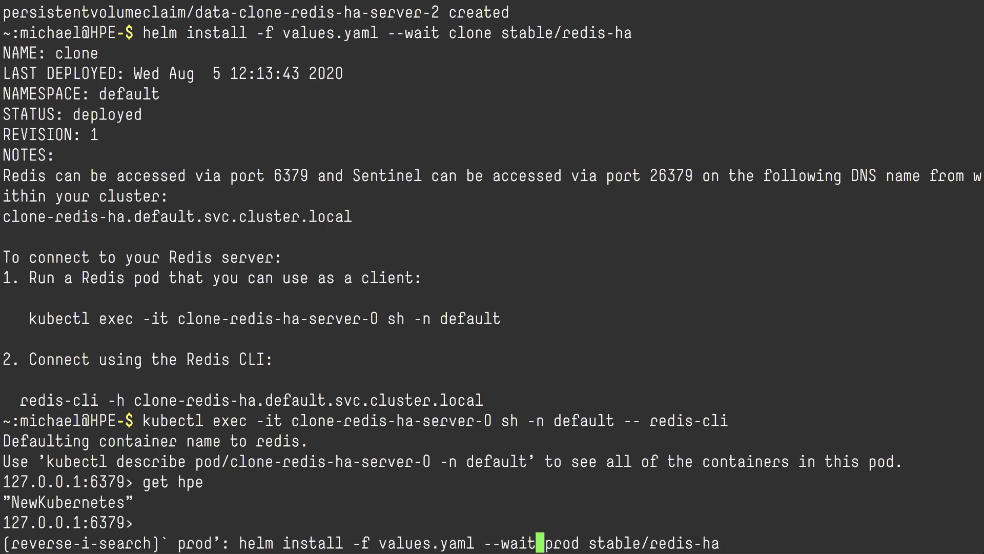
{"action": "key", "text": "ctrl+r"}
{"action": "key", "text": "ctrl+c"}
{"action": "key", "text": "ctrl+r"}
{"action": "type", "text": "prod"}
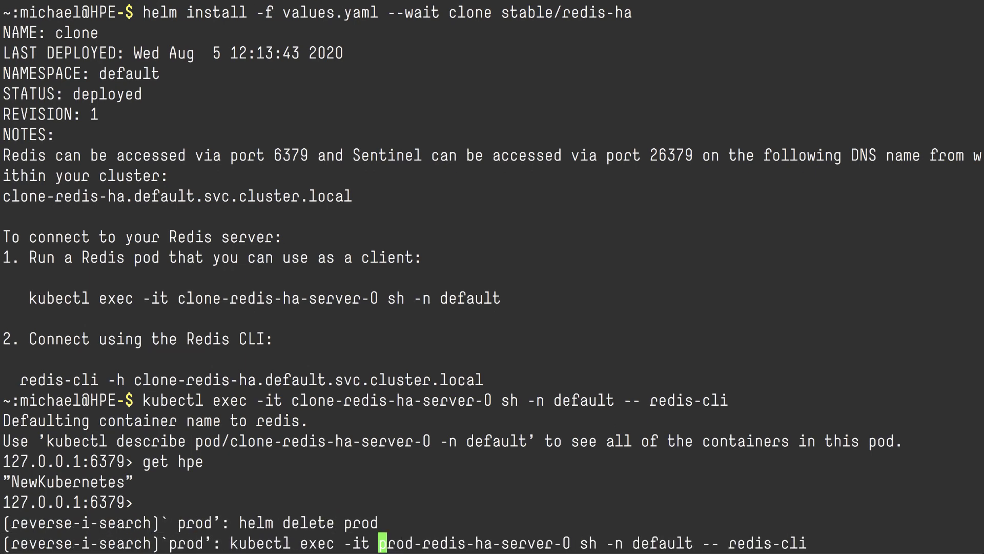
{"action": "key", "text": "Return"}
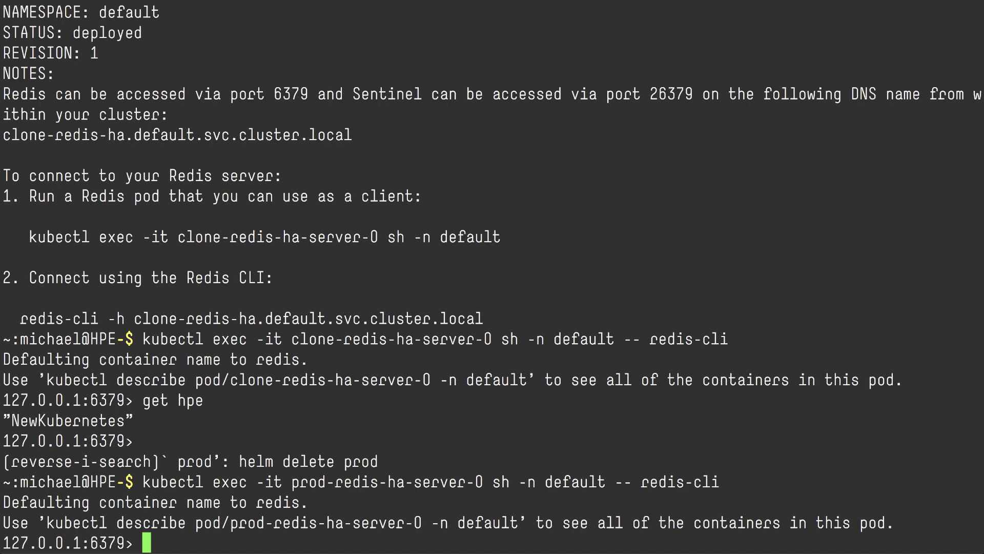
{"action": "type", "text": "get hpe"}
{"action": "key", "text": "Return"}
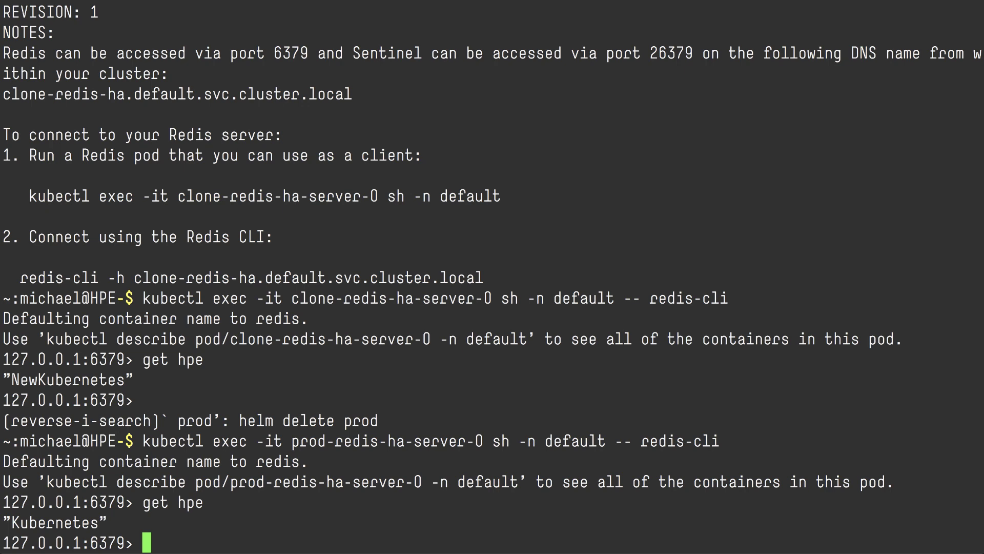
{"action": "key", "text": "ctrl+d"}
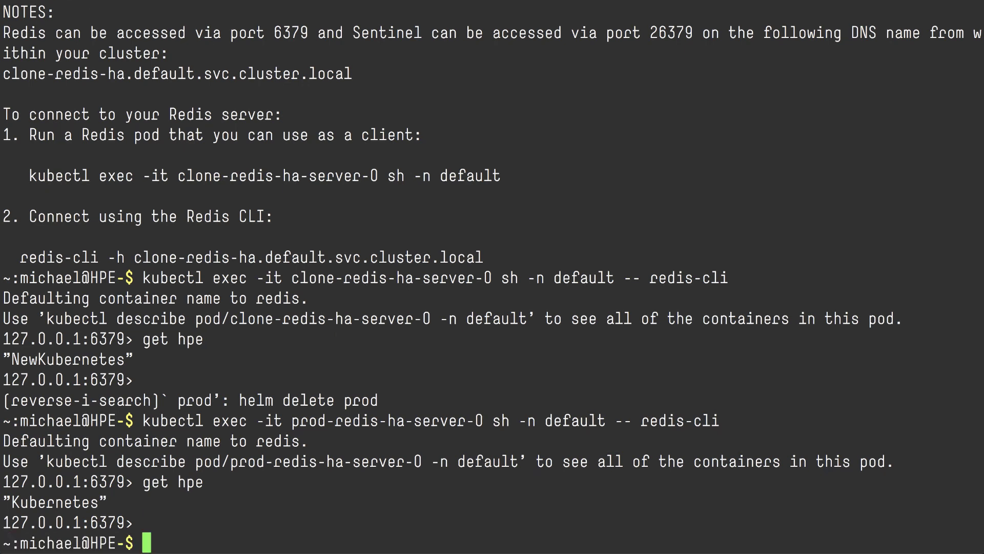